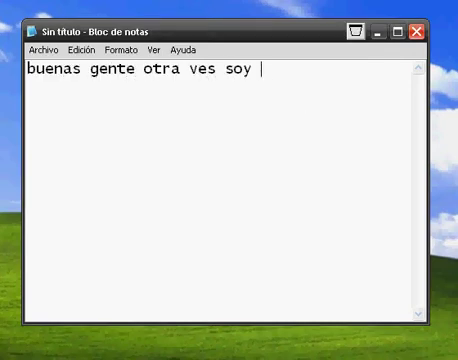
text(lider.dios)
Step: Type a Spanish intro note about making mouse pointers with the downloaded RealWorld Cursor
key(Return)
key(Return)
text(en est)
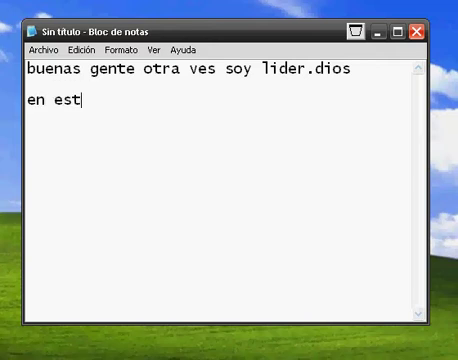
text(e video les voy a )
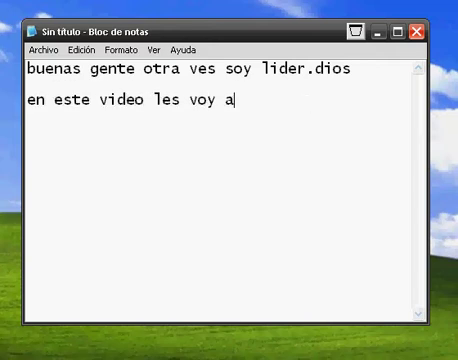
text(enseñar lo )
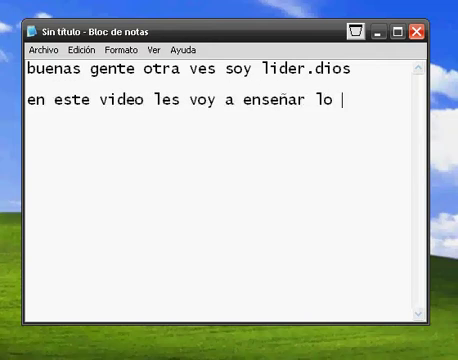
text(que ya les prometi...)
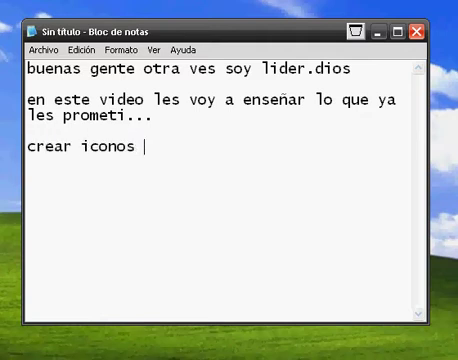
text(para su mouse)
text(()
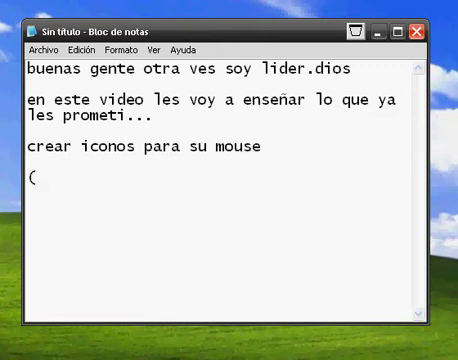
text(nuevos punteros.)  )
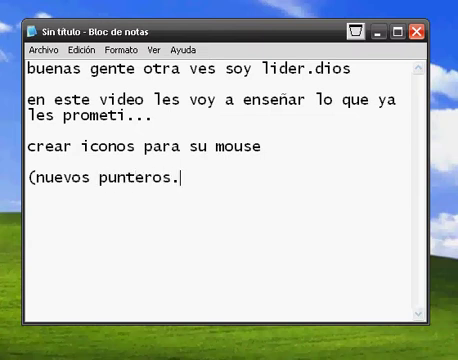
text(como )
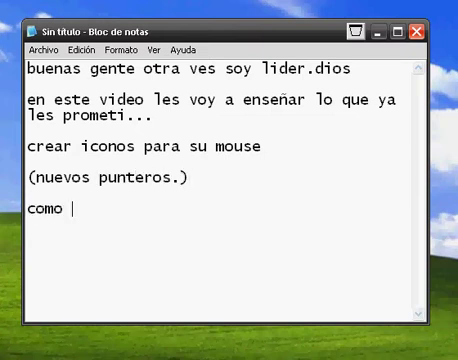
text(ya les dije te)
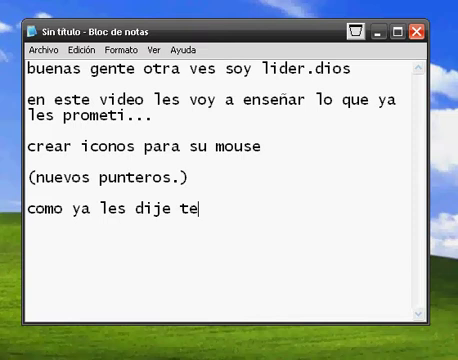
text(ndrian que)
key(BackSpace)
key(BackSpace)
text(hab)
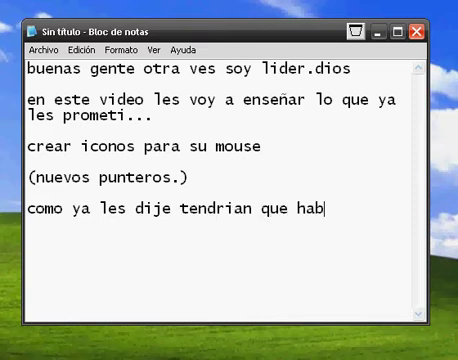
text(er descargado el r)
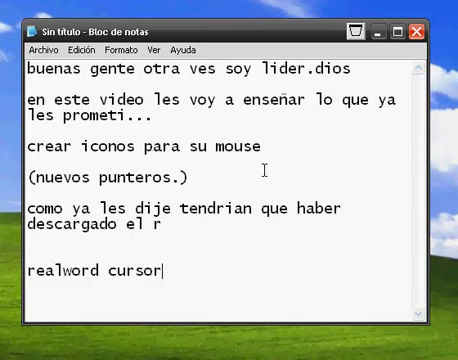
Step: Create a new blank 32x32 static cursor document from the New Static Cursor template
key(super)
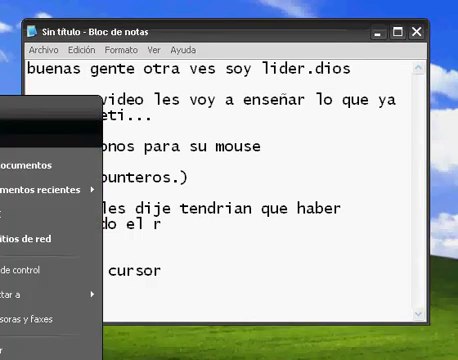
key(Escape)
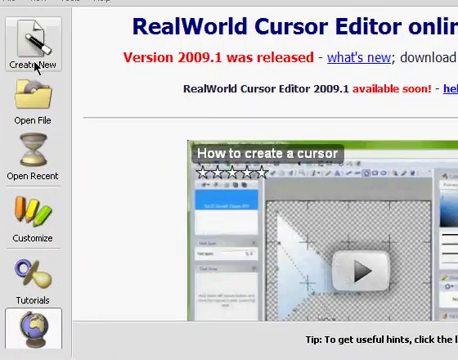
click(33, 45)
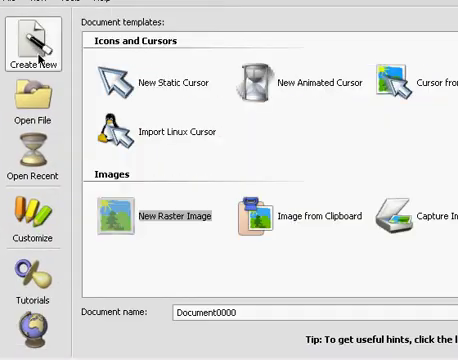
click(157, 88)
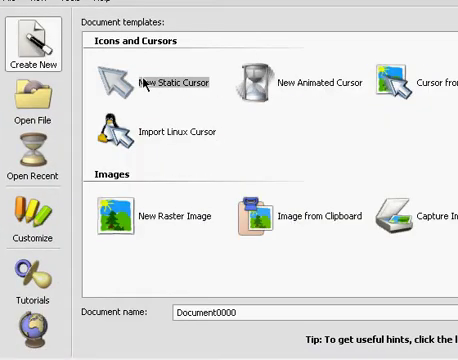
double_click(145, 86)
click(370, 240)
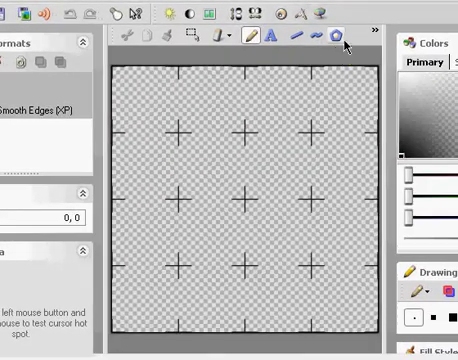
Step: Draw a filled polygon triangle, adjust its bottom corner, and recolour it dark translucent blue
click(340, 38)
mouse_move(164, 97)
mouse_down()
mouse_move(385, 182)
mouse_move(368, 170)
mouse_move(340, 182)
mouse_up()
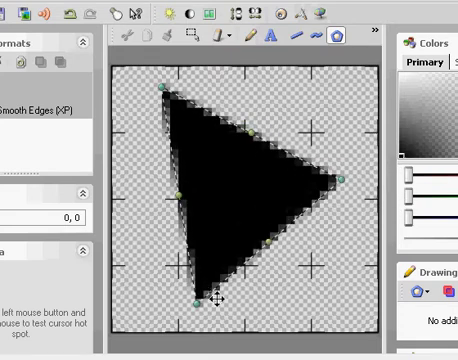
drag(198, 302, 201, 292)
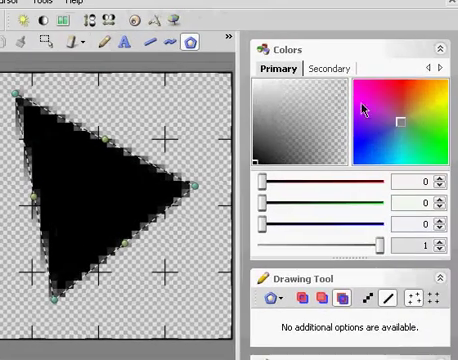
mouse_move(400, 95)
mouse_down()
mouse_move(389, 150)
mouse_move(380, 140)
mouse_move(365, 143)
mouse_up()
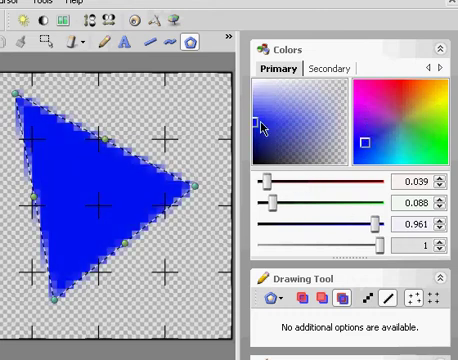
mouse_move(260, 124)
mouse_down()
mouse_move(265, 145)
mouse_move(263, 138)
mouse_move(260, 144)
mouse_up()
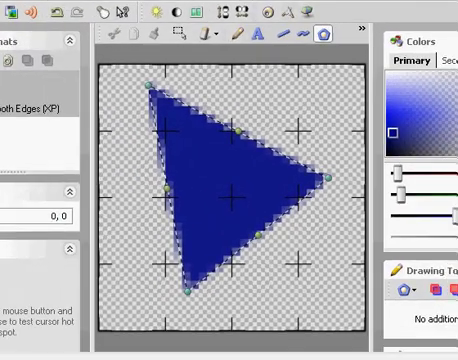
Step: Draw lighter blue pencil strokes forming a small tail above the triangle's top corner
click(237, 34)
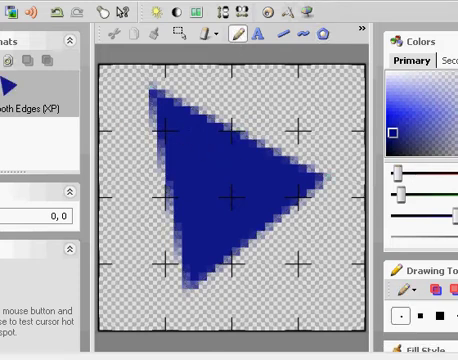
drag(398, 173, 414, 173)
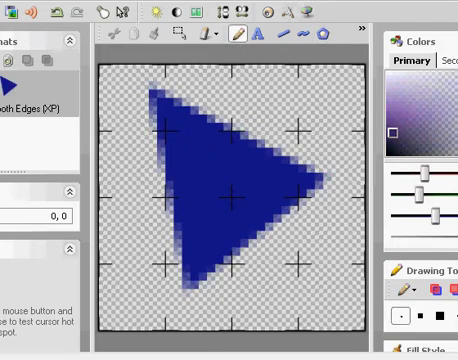
click(395, 118)
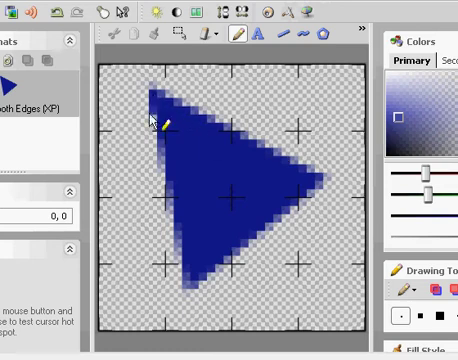
mouse_move(152, 120)
mouse_down()
mouse_move(157, 100)
mouse_move(110, 95)
mouse_up()
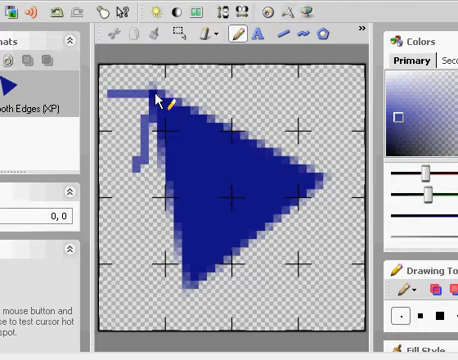
mouse_move(156, 100)
mouse_down()
mouse_move(150, 68)
mouse_move(205, 97)
mouse_up()
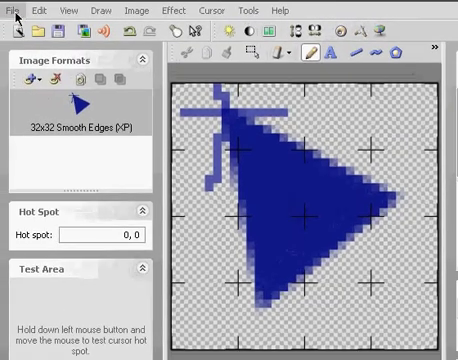
Step: Preview Colorize toward yellow and Shift Hue on the arrow, cancelling both
click(13, 10)
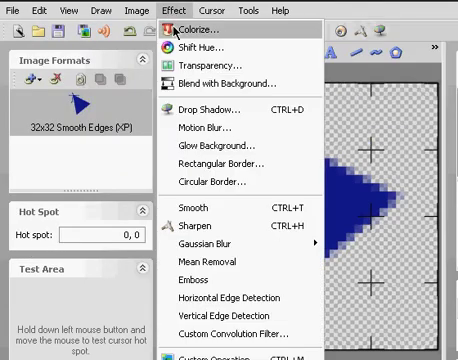
click(197, 29)
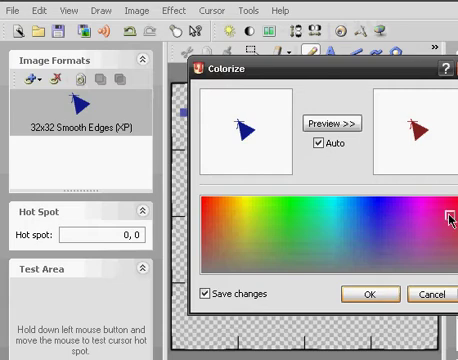
drag(450, 218, 228, 222)
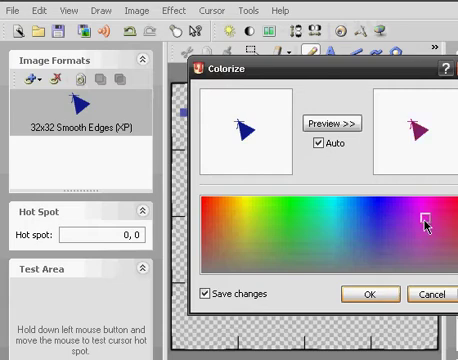
click(431, 294)
click(174, 10)
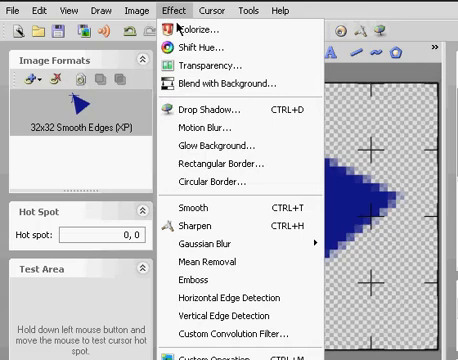
click(196, 47)
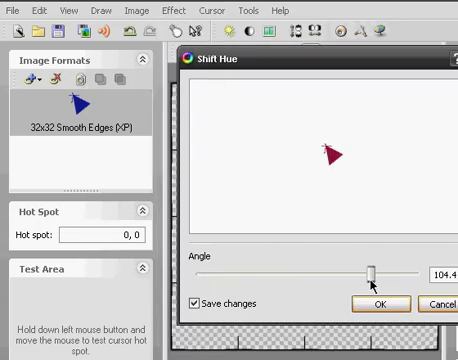
drag(371, 277, 306, 280)
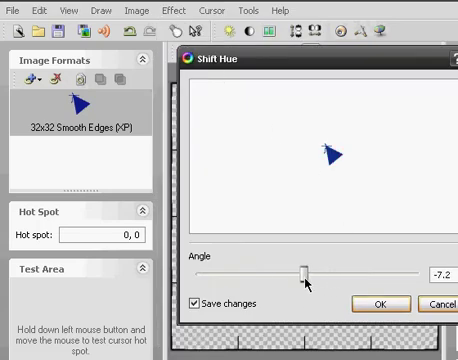
click(440, 304)
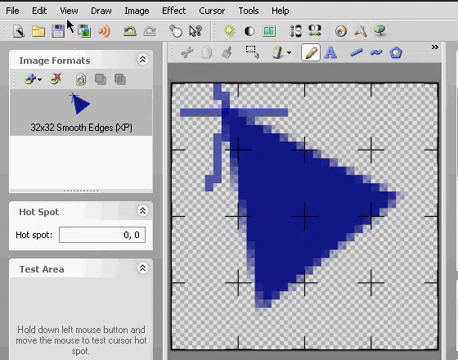
Step: Preview reducing the arrow's transparency to 18%, then cancel it
click(174, 10)
click(203, 66)
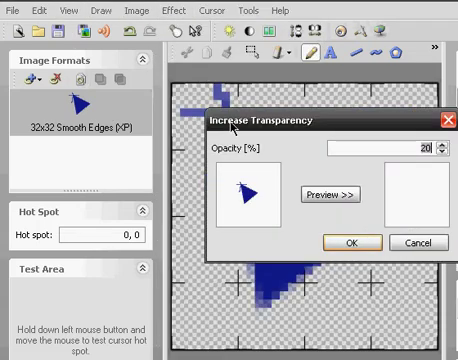
click(443, 145)
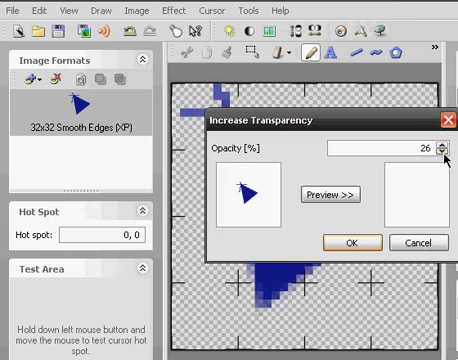
click(443, 152)
click(443, 152)
click(330, 194)
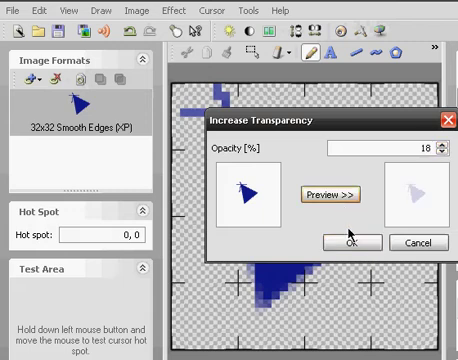
click(408, 246)
click(174, 10)
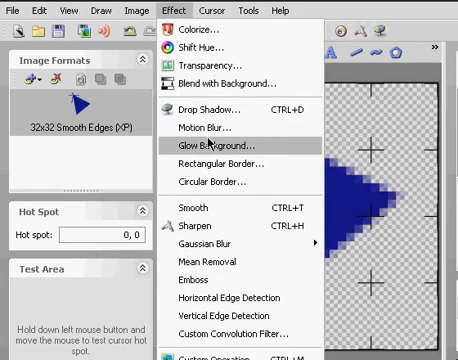
Step: Apply the Circular Border glow, then select the triangle area and nudge it slightly
click(240, 183)
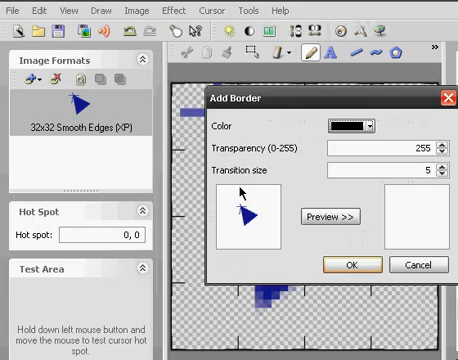
click(352, 265)
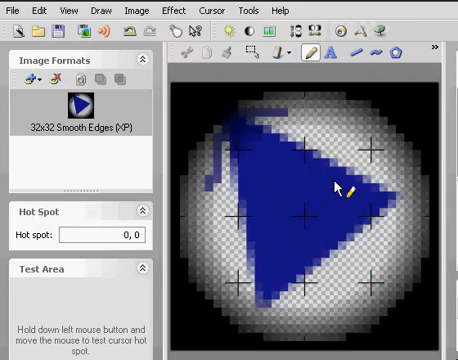
click(253, 53)
mouse_move(232, 125)
mouse_down()
mouse_move(399, 320)
mouse_move(403, 297)
mouse_up()
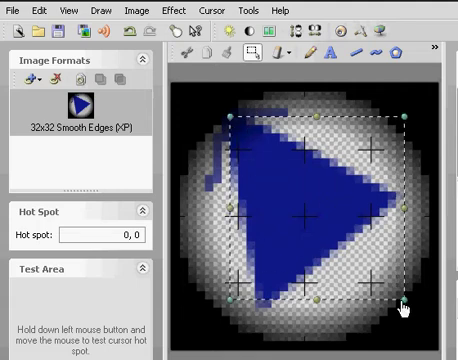
drag(317, 179, 307, 176)
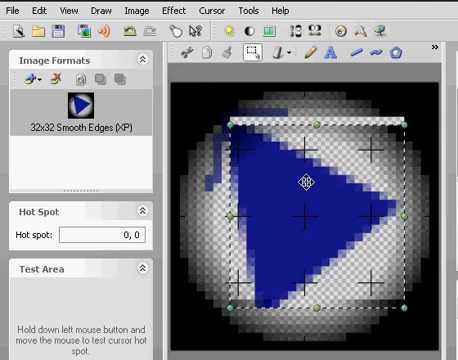
Step: Deselect, set the eraser to Erase with: Pencil, and erase the stray tail marks
click(333, 98)
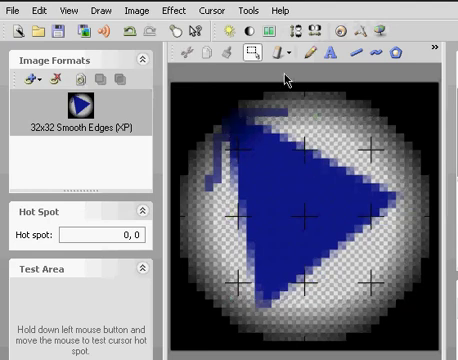
click(287, 53)
click(250, 114)
click(287, 53)
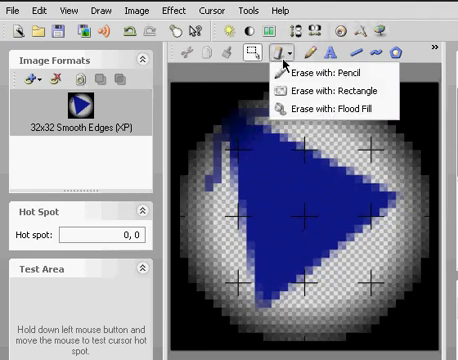
click(320, 72)
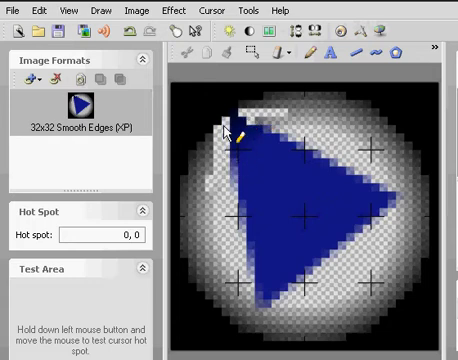
click(212, 10)
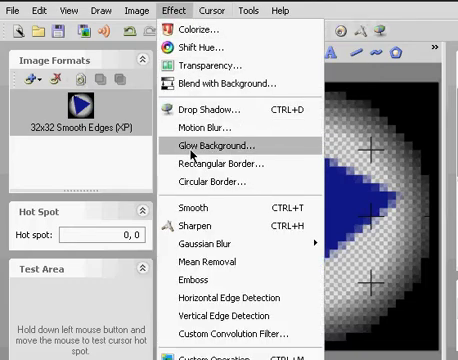
Step: Reapply Circular Border, then Save As Document0000.cur in the Escritorio folder
click(226, 181)
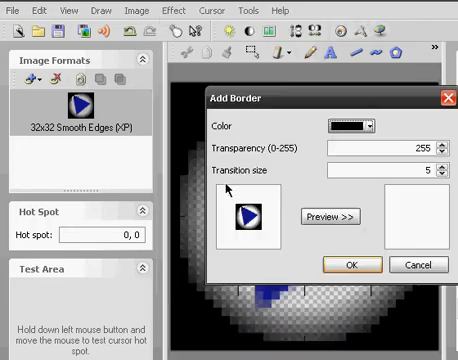
click(350, 265)
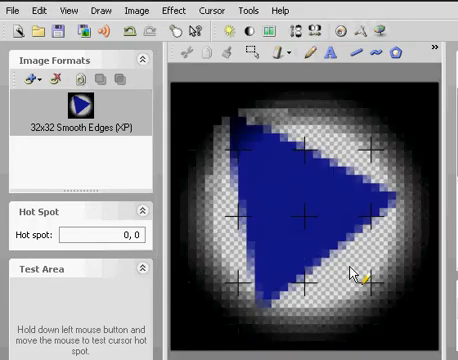
click(12, 10)
click(42, 83)
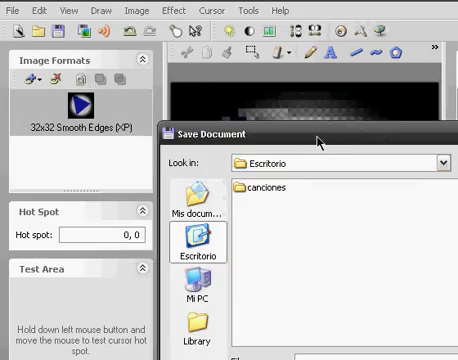
drag(320, 134, 208, 38)
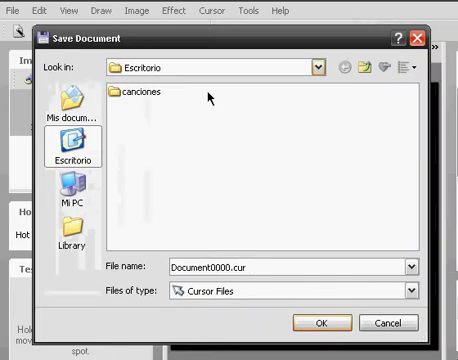
double_click(213, 266)
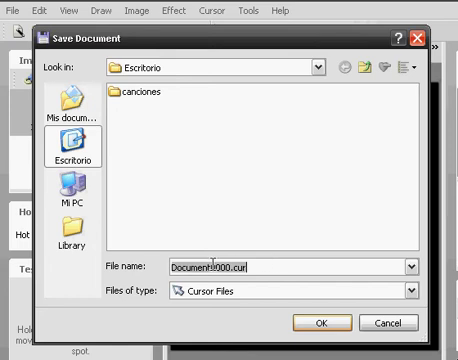
click(322, 324)
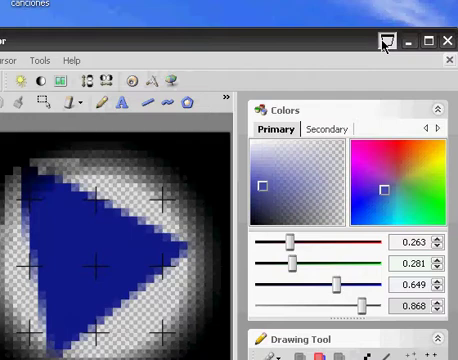
Step: Bring Notepad forward, shift it left, and select all its old intro text
click(387, 41)
drag(385, 53, 263, 38)
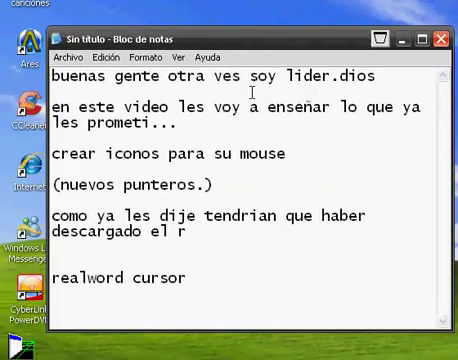
key(ctrl+a)
text(ahora v)
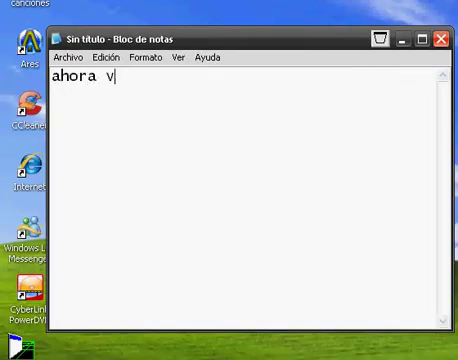
text(amos a panelde co)
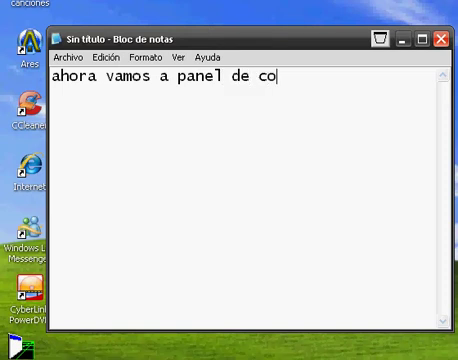
text(ntrol)
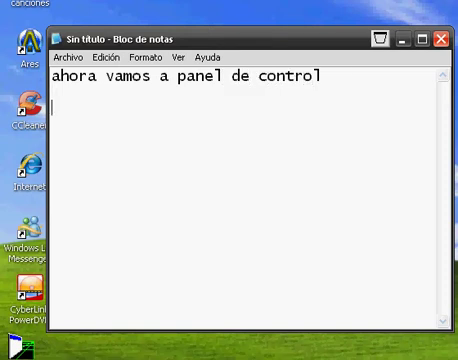
text(.op)
text( pero ant)
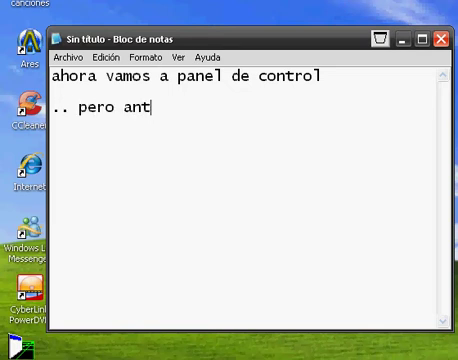
text(amos a )
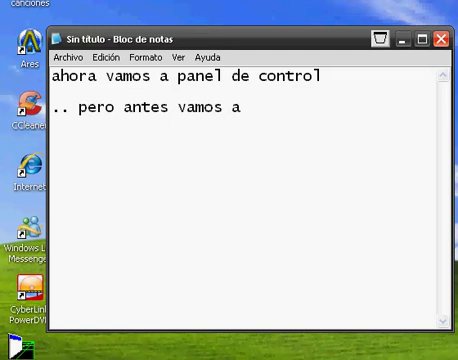
text(windows)
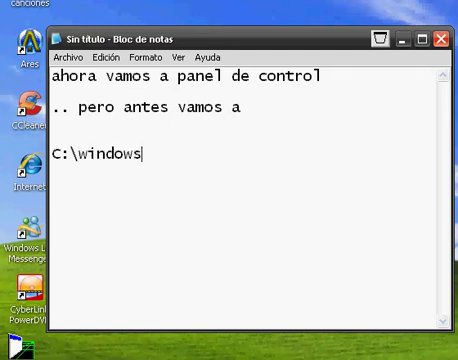
text(cur)
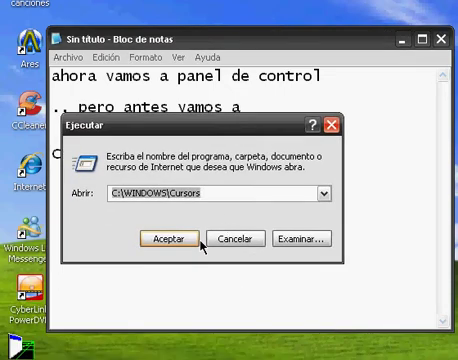
Step: Open C:\WINDOWS\Cursors, copy the file name arrow_i.cur, and select the old note text
click(199, 243)
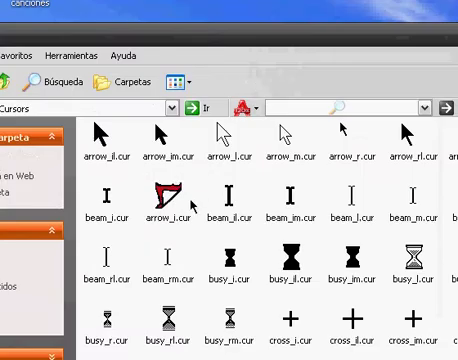
click(172, 218)
right_click(172, 222)
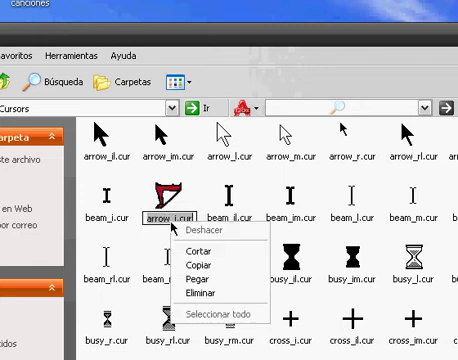
click(190, 264)
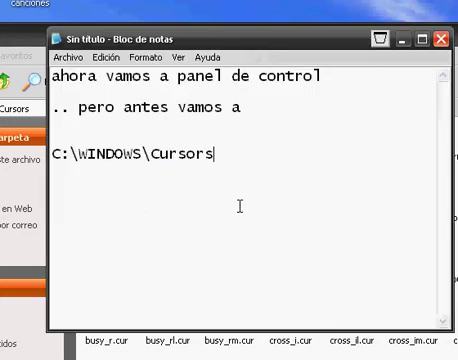
key(ctrl+a)
text(copiamos )
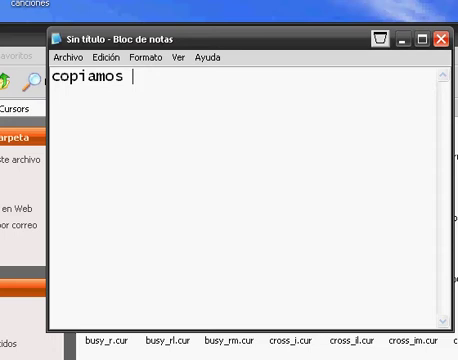
text(el nombre del)
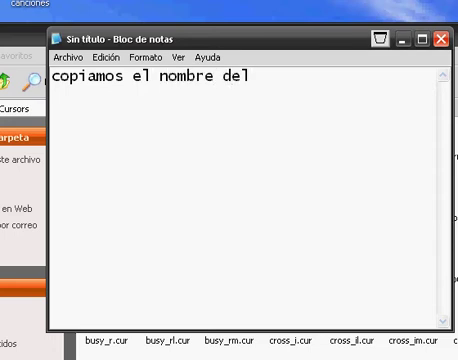
text( puntero que que)
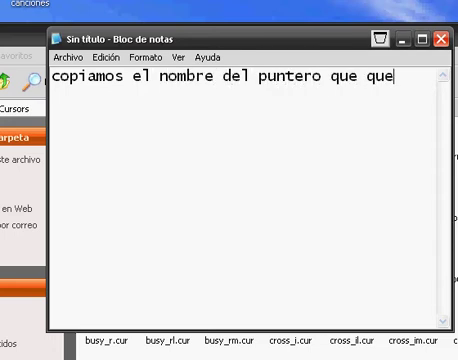
text(rramos reempl)
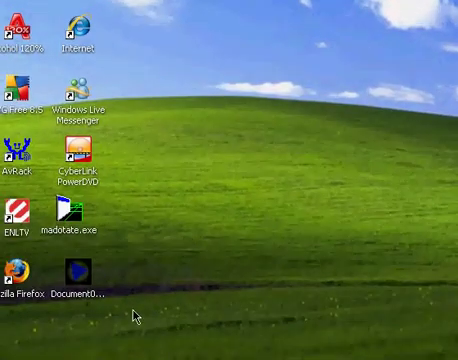
Step: Rename the new desktop cursor file Document0000.cur to arrow_i.cur
click(83, 295)
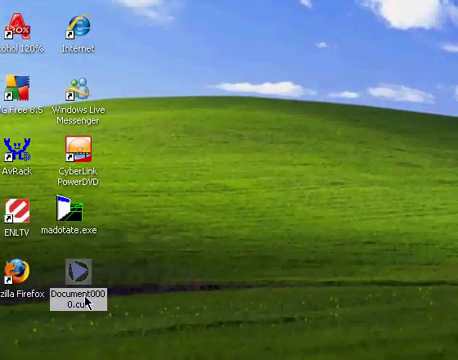
right_click(100, 297)
click(113, 252)
text(arrow_i)
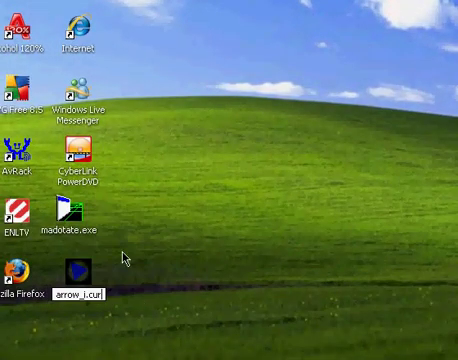
key(Return)
drag(57, 295, 143, 315)
click(78, 272)
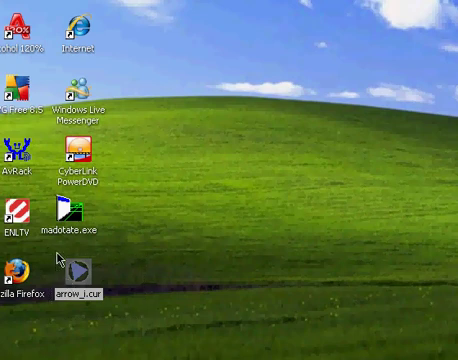
click(138, 322)
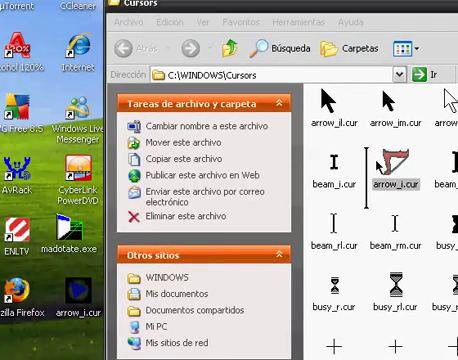
Step: In the Cursors folder, keep the original arrow_i.cur and rename it viejo.cur
key(ctrl+v)
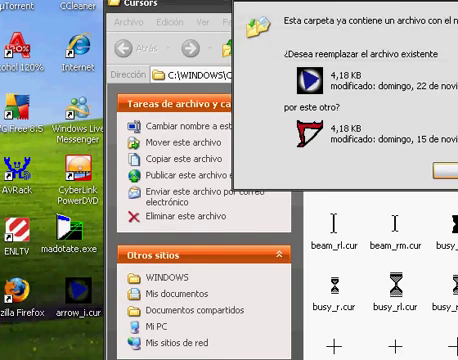
key(Return)
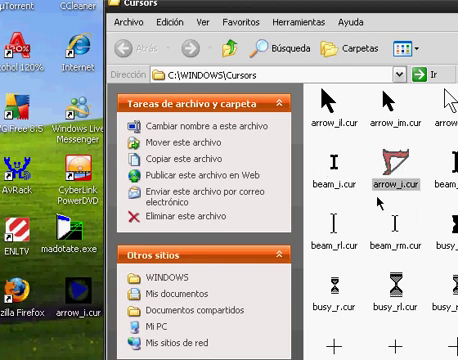
click(396, 185)
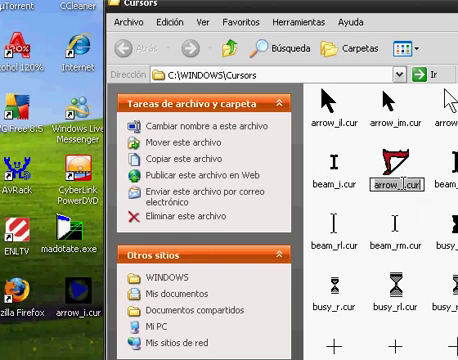
text(viejo)
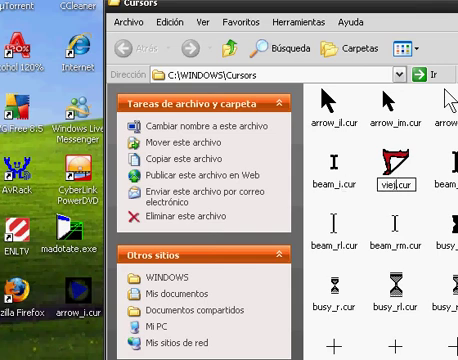
key(Return)
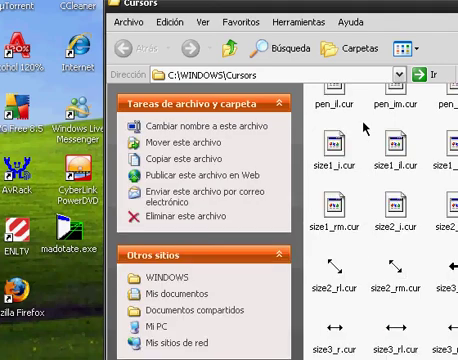
Step: Move the blue arrow_i.cur from the desktop into the C:\WINDOWS\Cursors folder
drag(380, 6, 343, 14)
scroll(350, 233, up, 5)
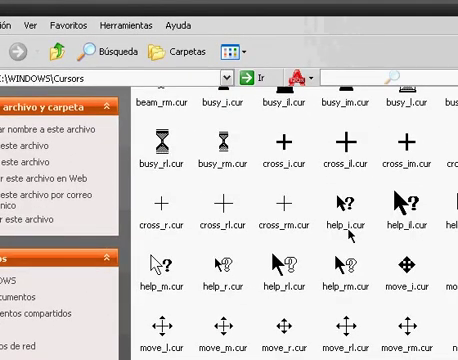
scroll(344, 230, up, 3)
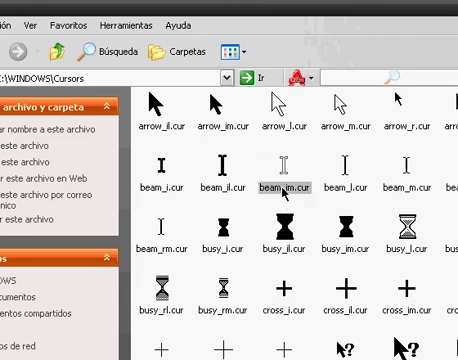
scroll(283, 197, down, 5)
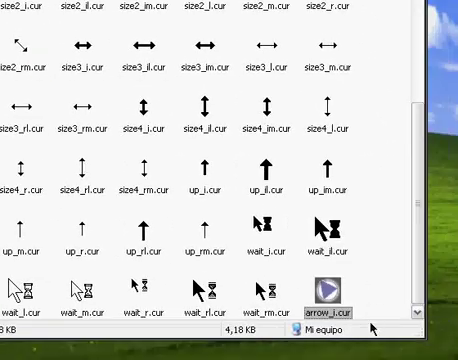
click(361, 296)
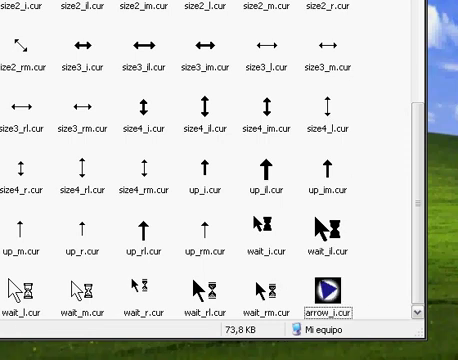
key(super)
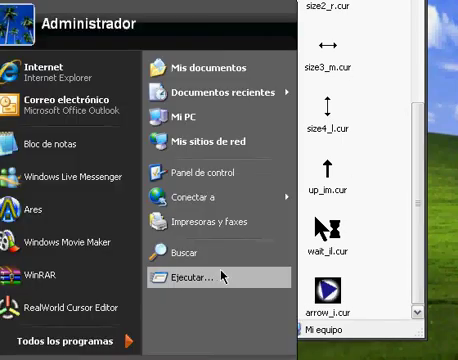